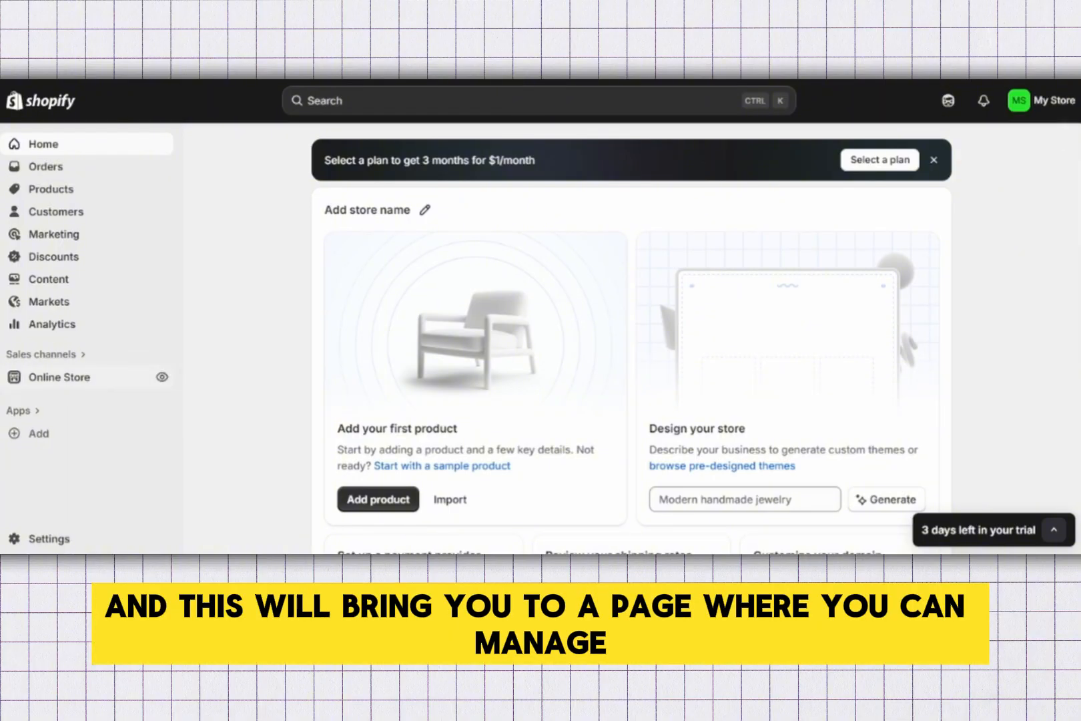
Open the online store's Horizon theme for customization and show the color schemes in its theme settings.
left_click(59, 377)
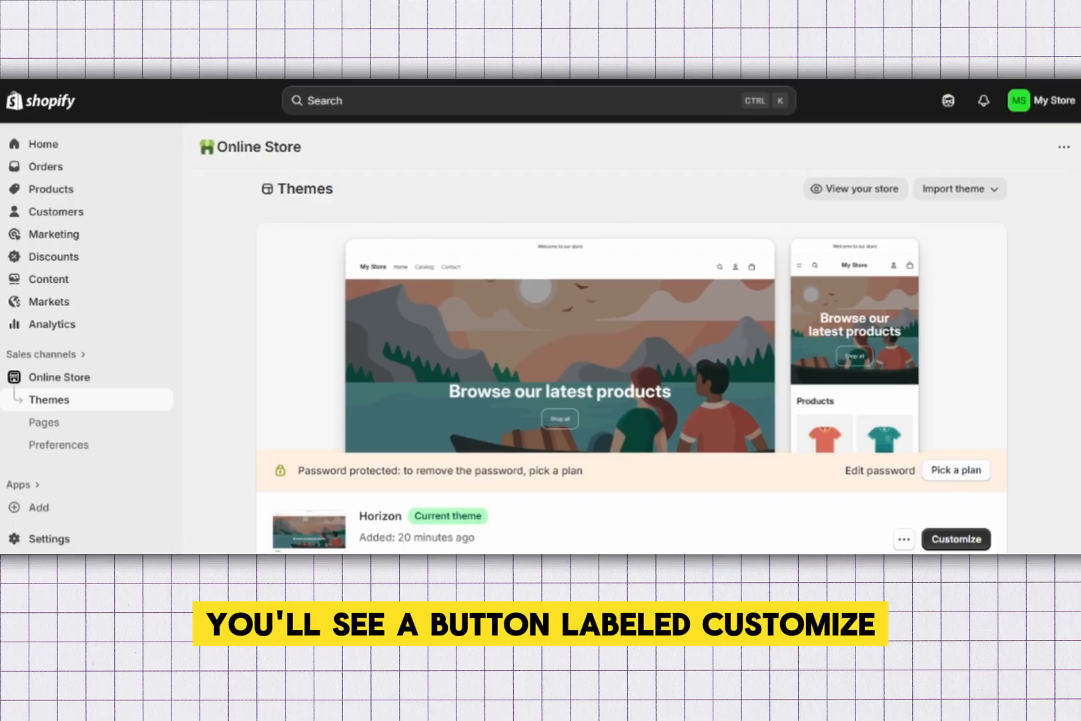
left_click(956, 539)
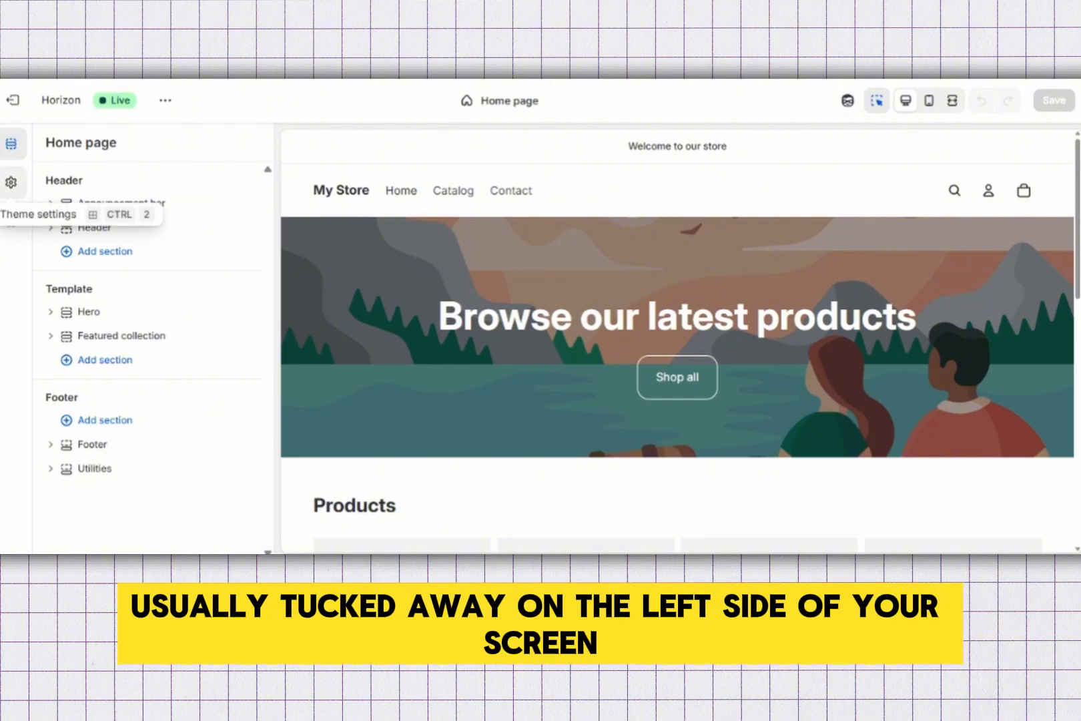
left_click(11, 182)
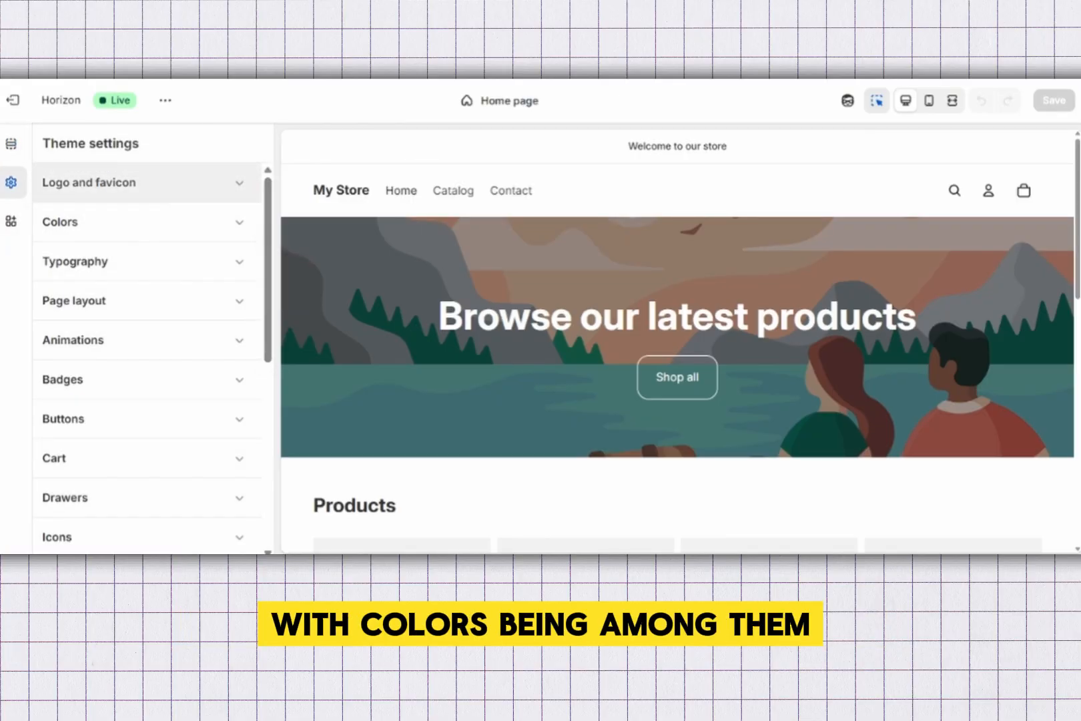
left_click(147, 223)
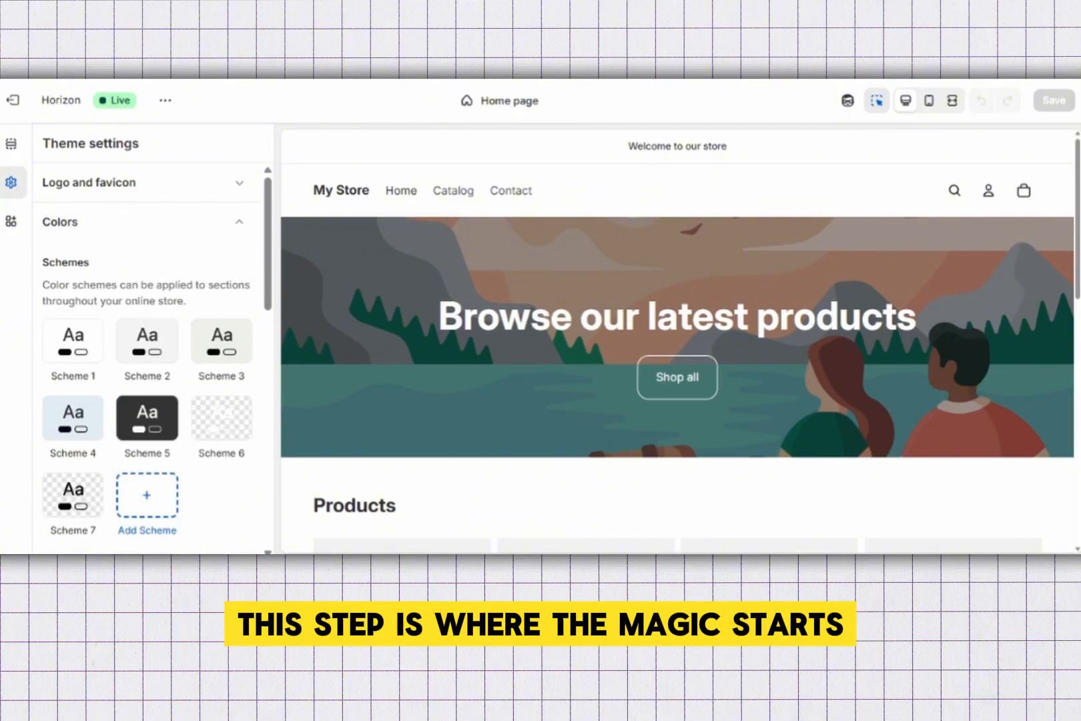
scroll(147, 353, "down", 2)
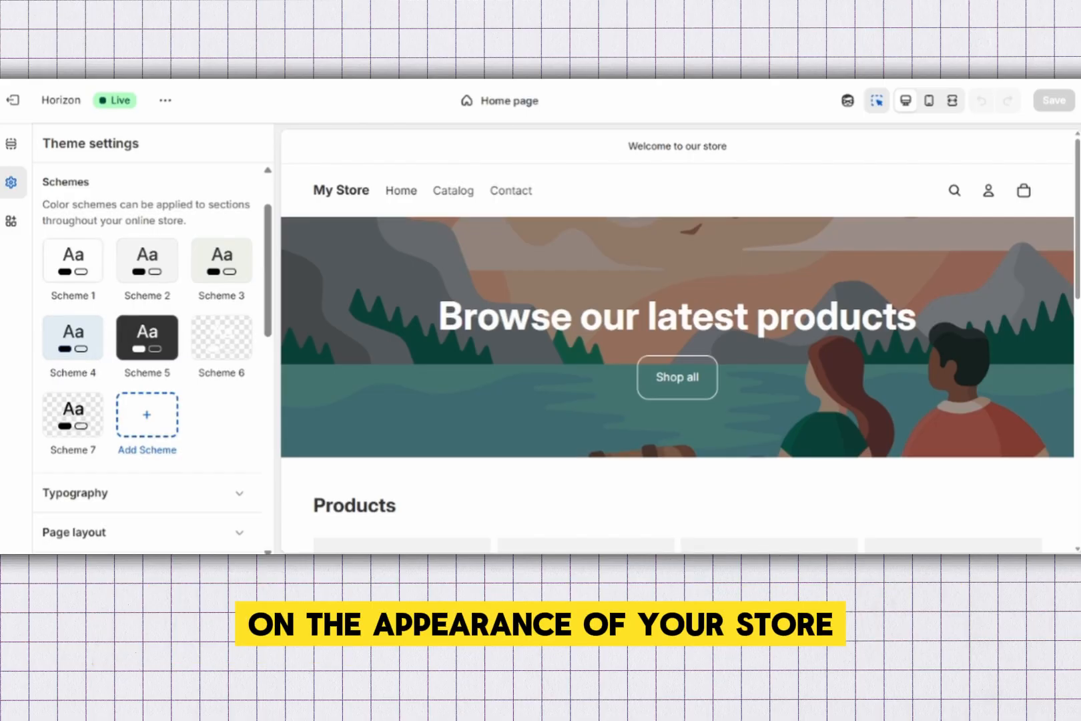
Examine the color settings of Scheme 1, from background and text to buttons, inputs and variants, and return to the scheme list.
left_click(73, 261)
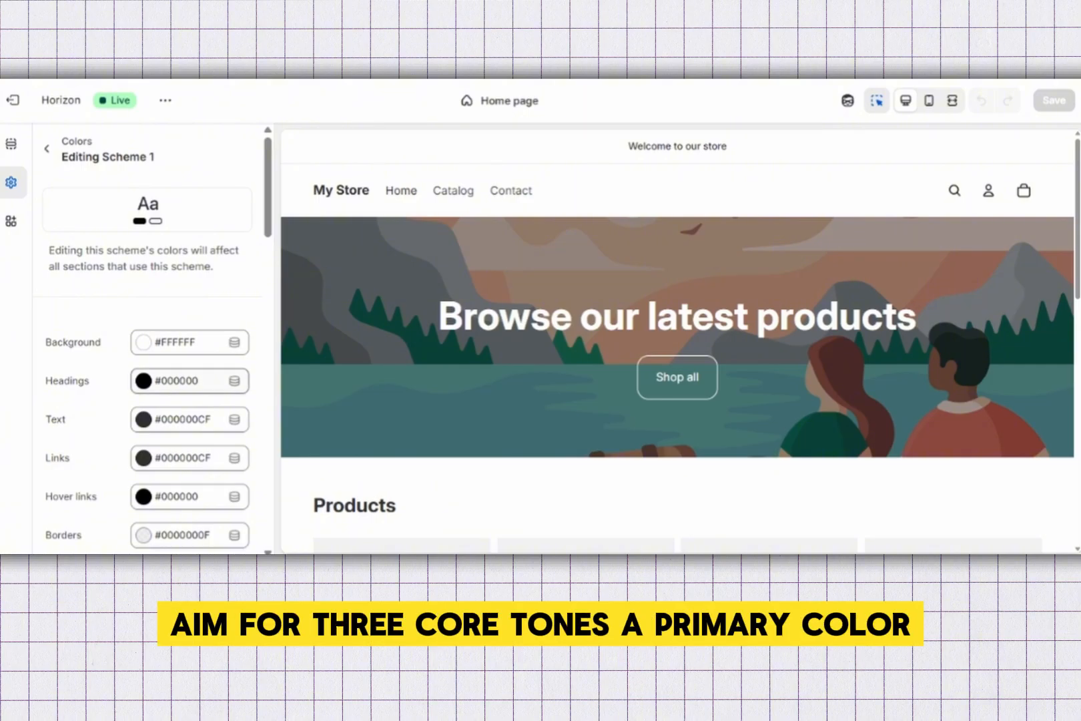
scroll(147, 414, "down", 1)
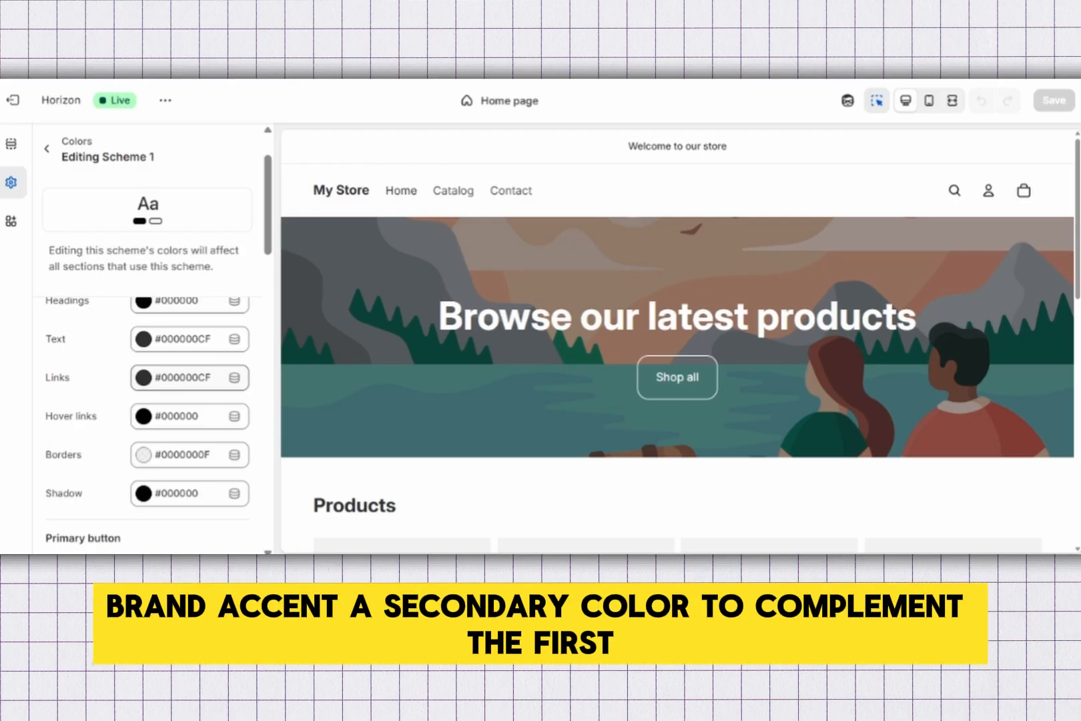
scroll(147, 413, "up", 1)
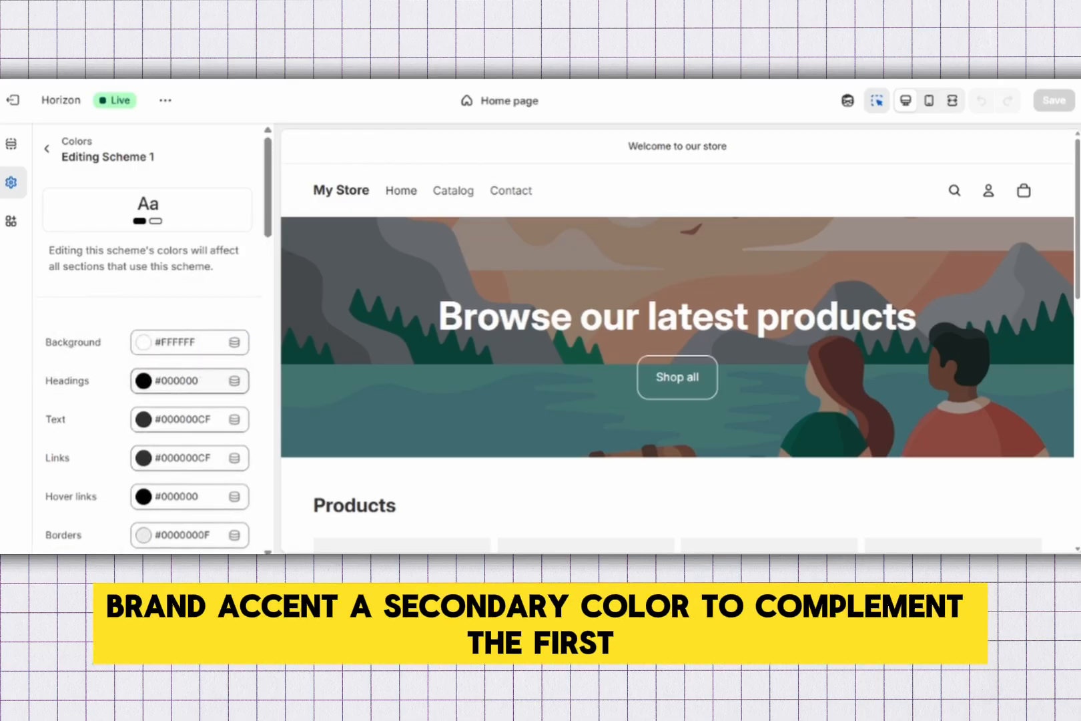
scroll(147, 414, "down", 5)
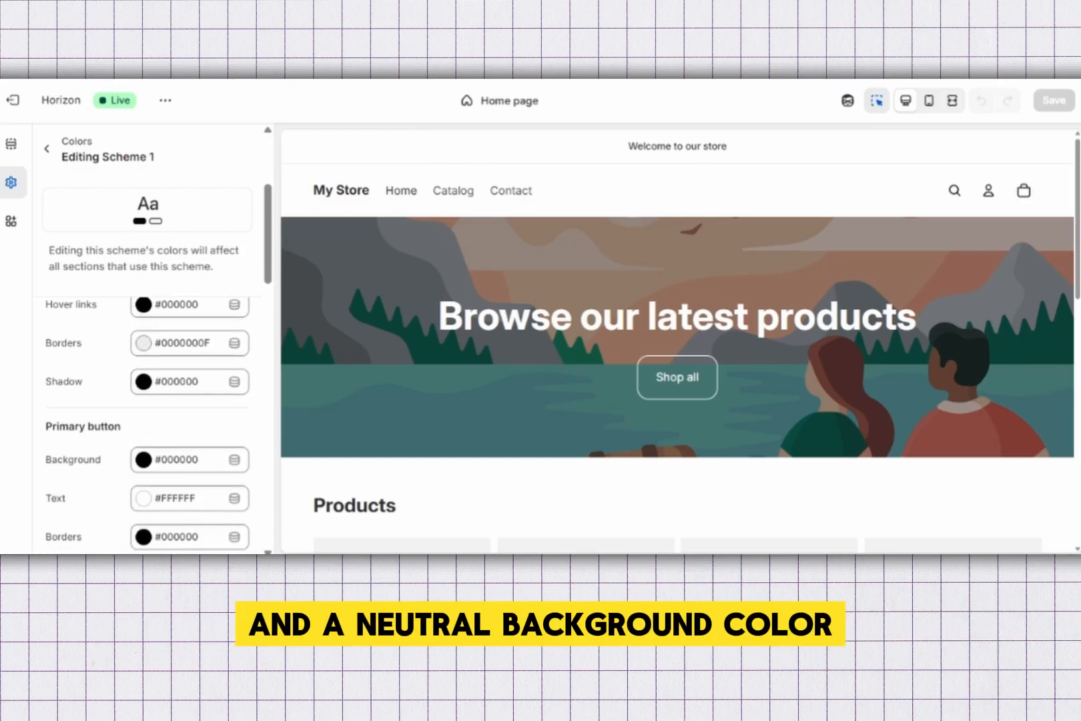
scroll(147, 414, "down", 7)
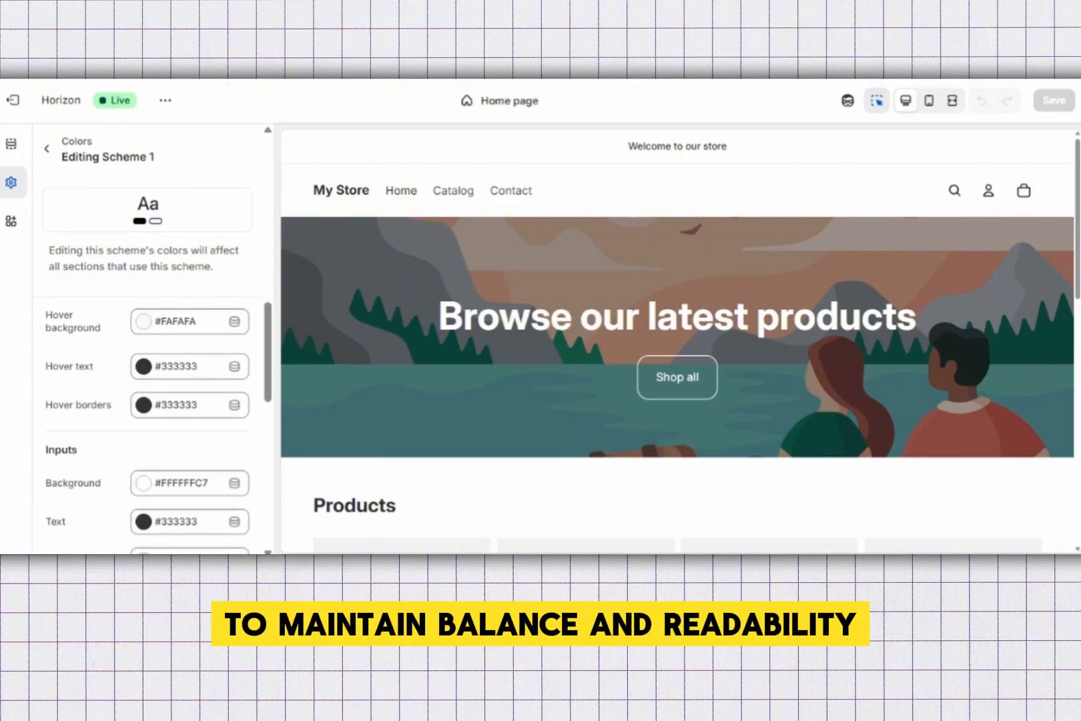
scroll(146, 413, "down", 2)
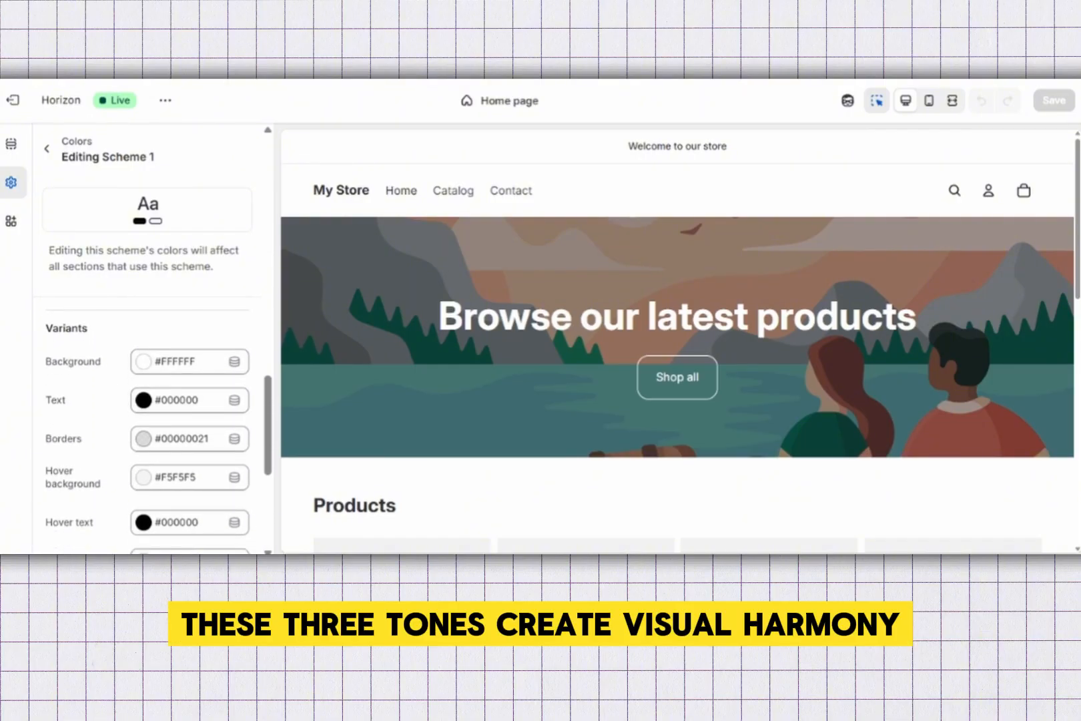
scroll(147, 414, "down", 4)
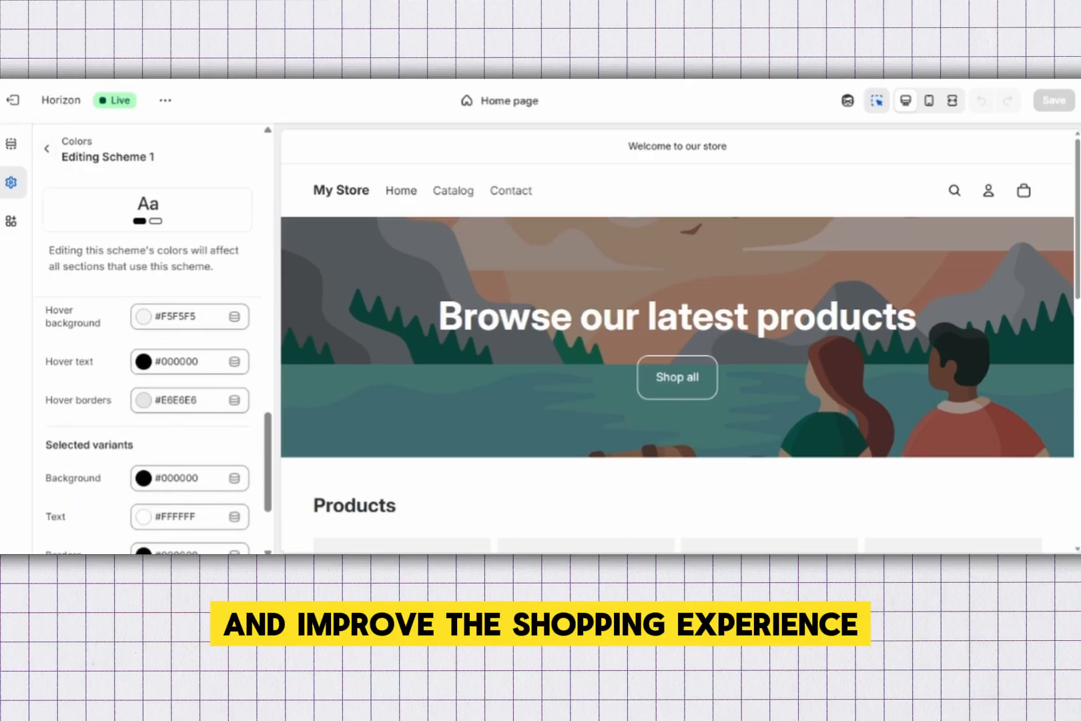
scroll(148, 415, "up", 10)
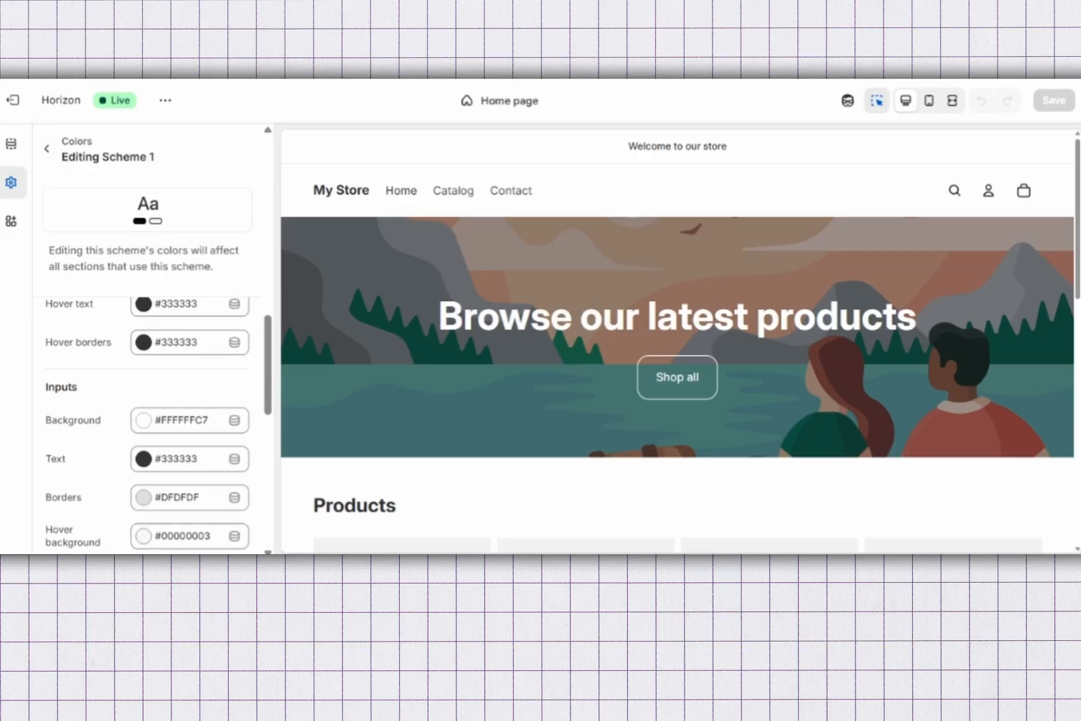
scroll(147, 414, "up", 3)
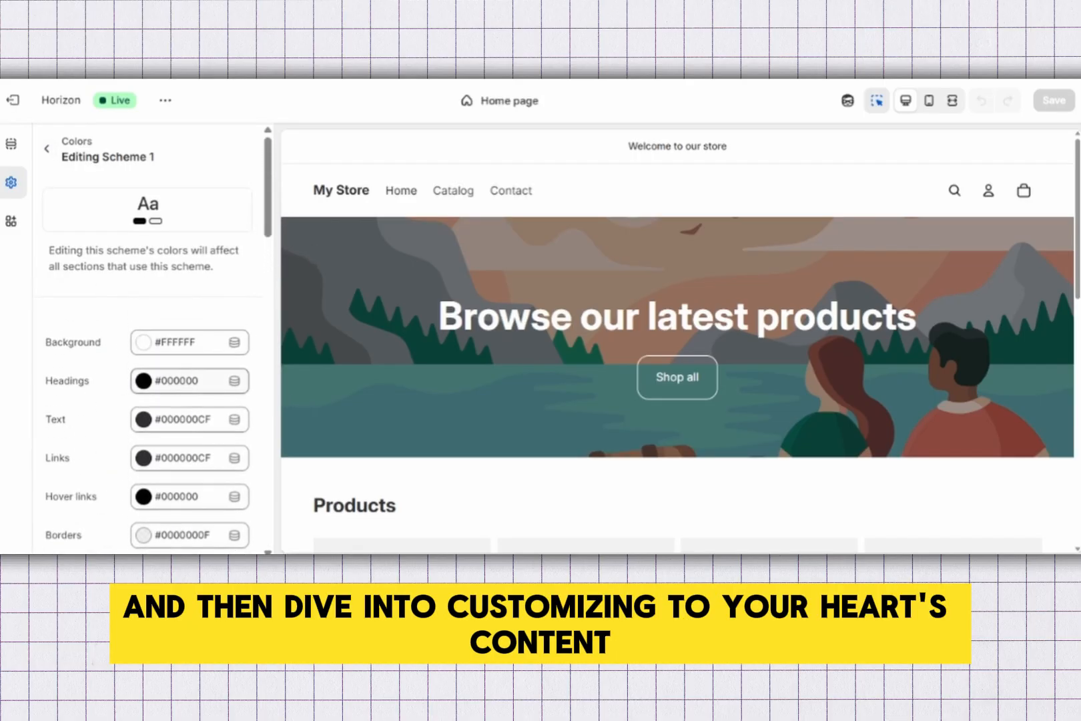
left_click(47, 149)
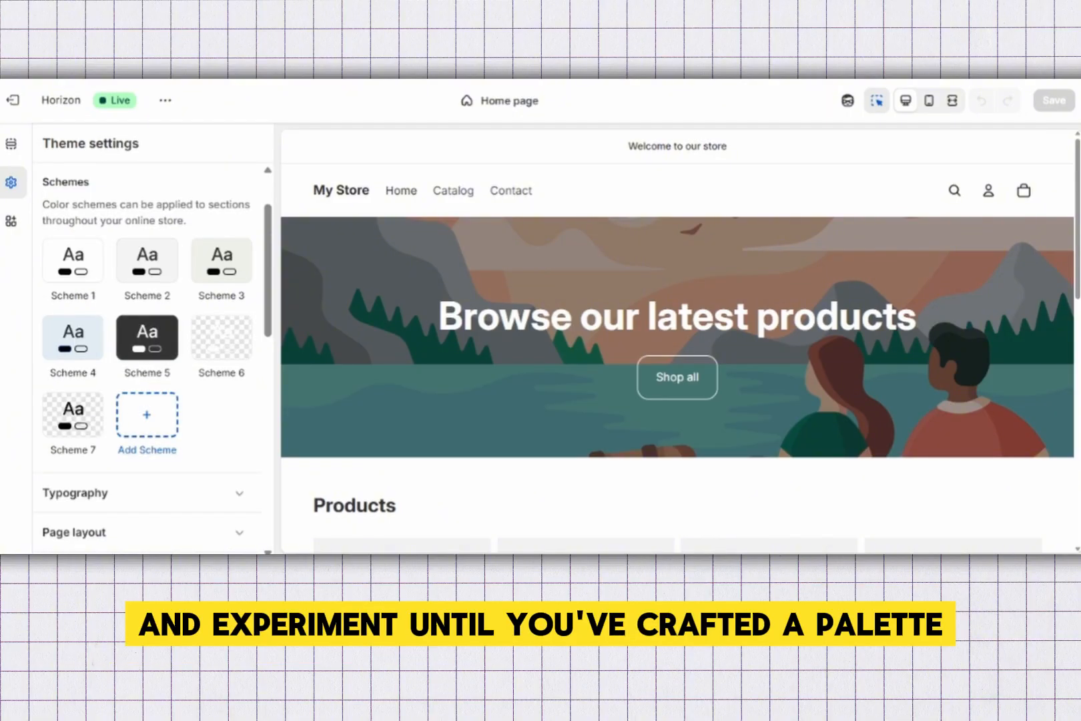
Change Scheme 5's background color to #DFA4A4 and save the theme.
left_click(221, 337)
left_click(233, 343)
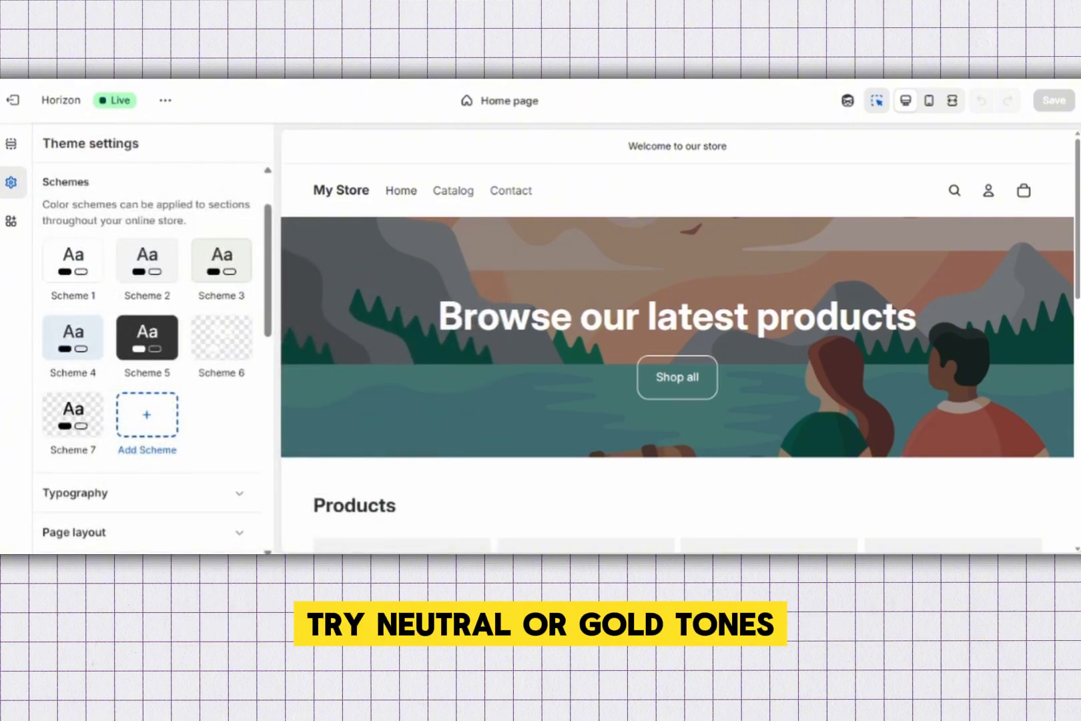
left_click(147, 338)
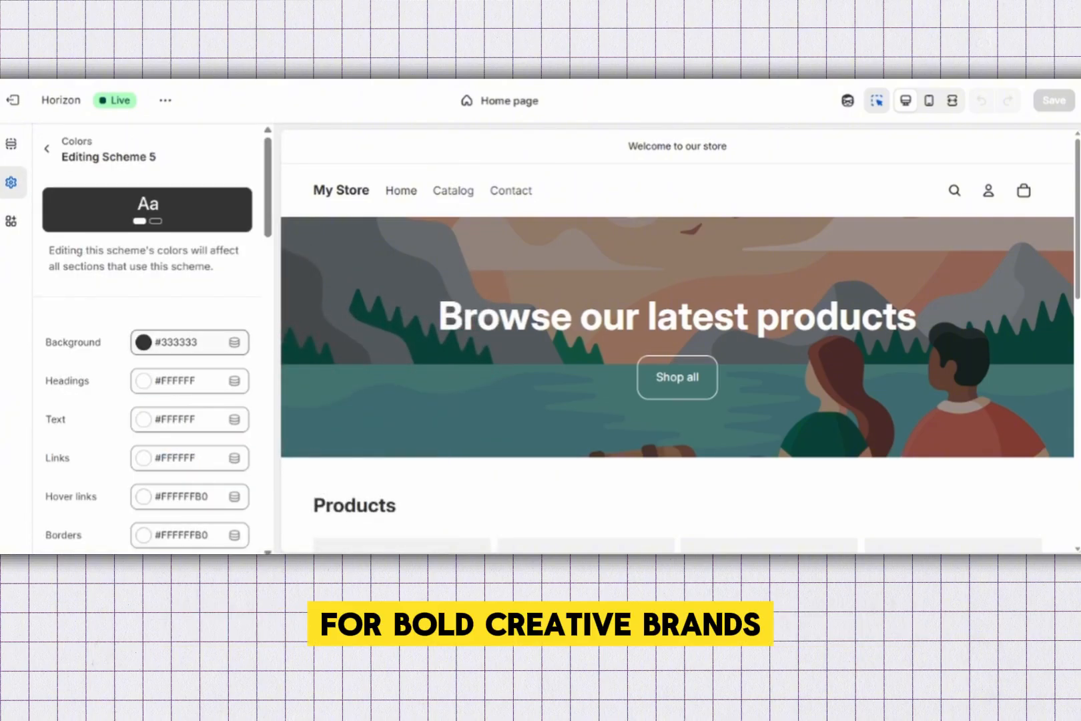
left_click(176, 341)
left_click(191, 126)
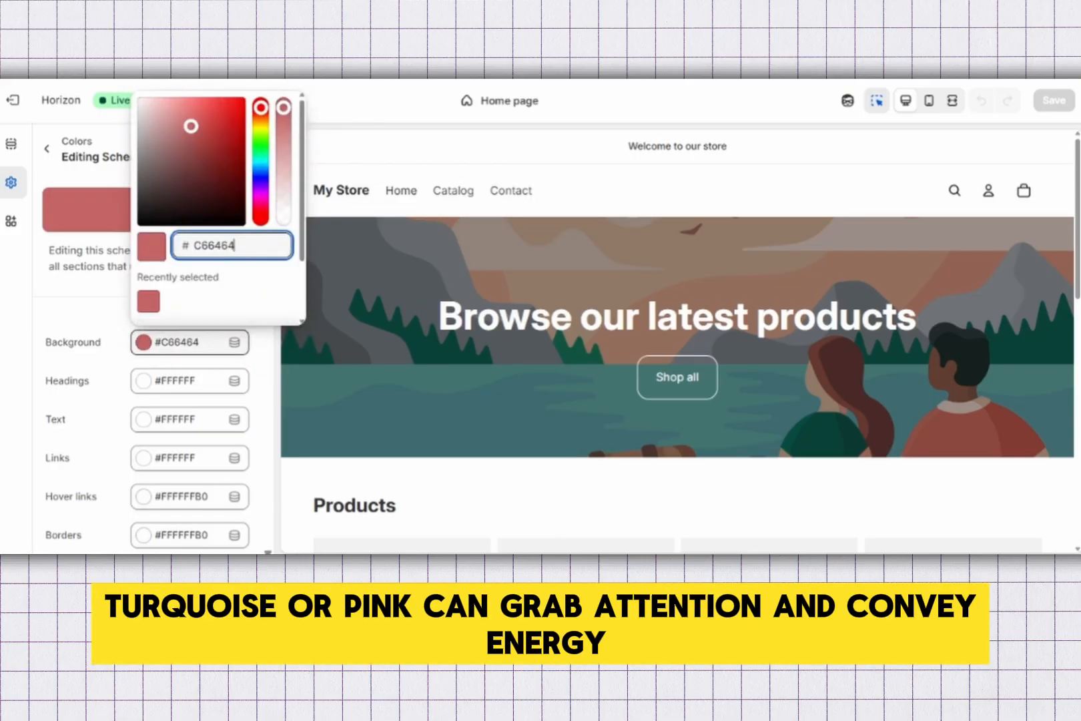
left_click(166, 113)
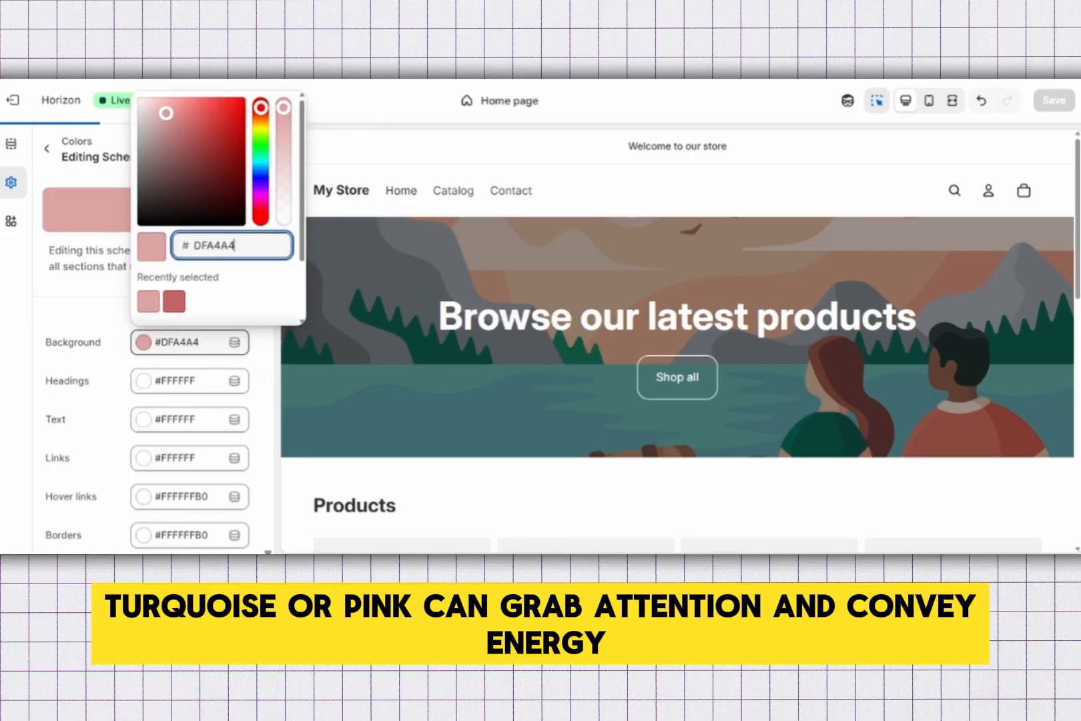
left_click(86, 310)
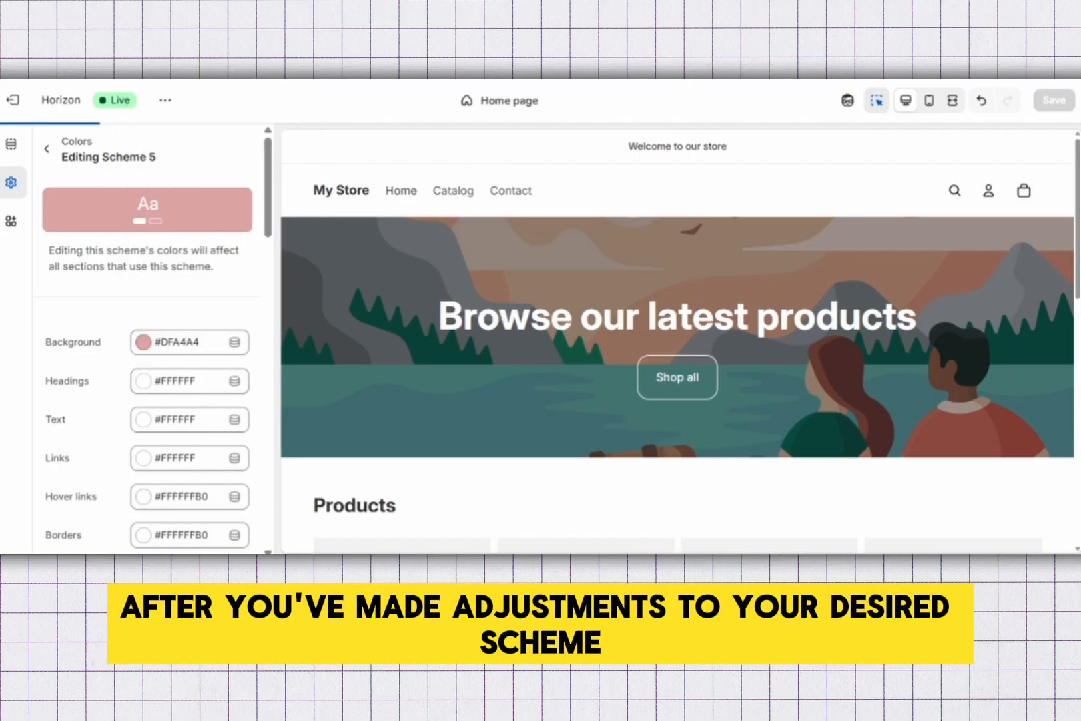
scroll(147, 413, "down", 1)
scroll(147, 414, "down", 1)
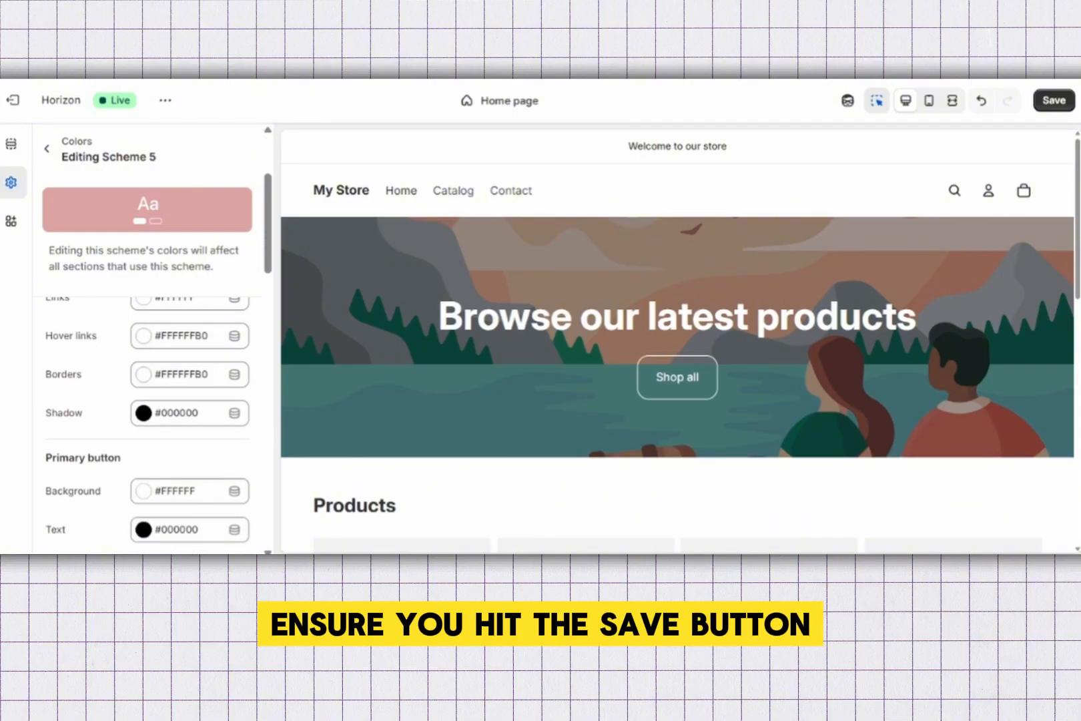
scroll(148, 414, "down", 2)
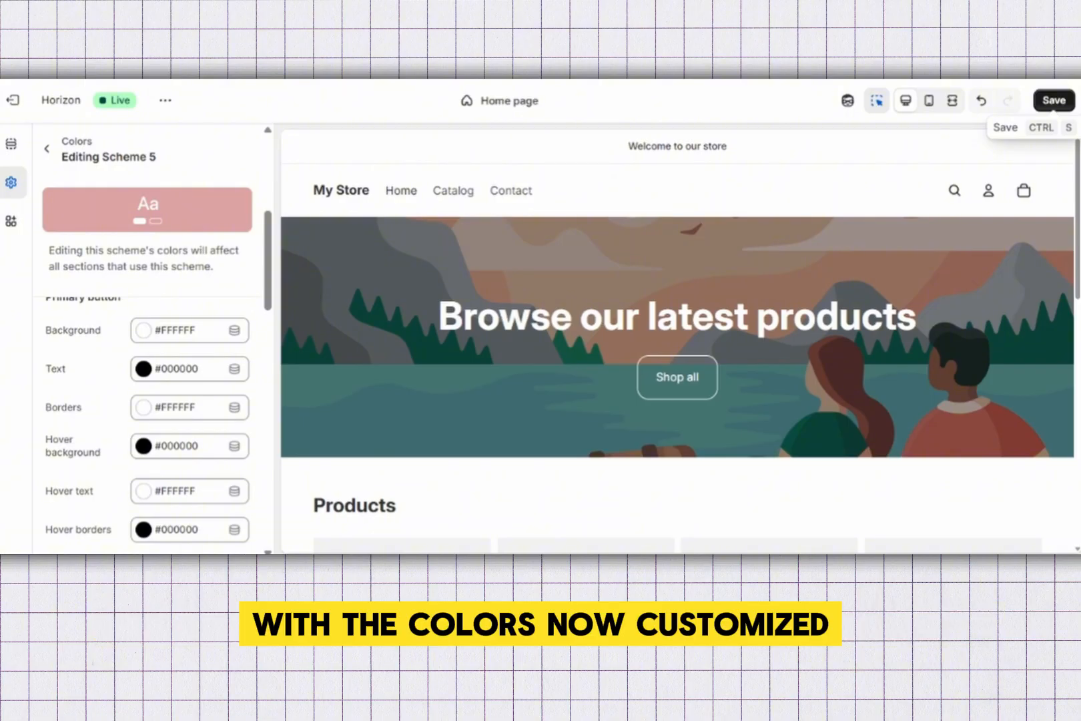
key("ctrl+s")
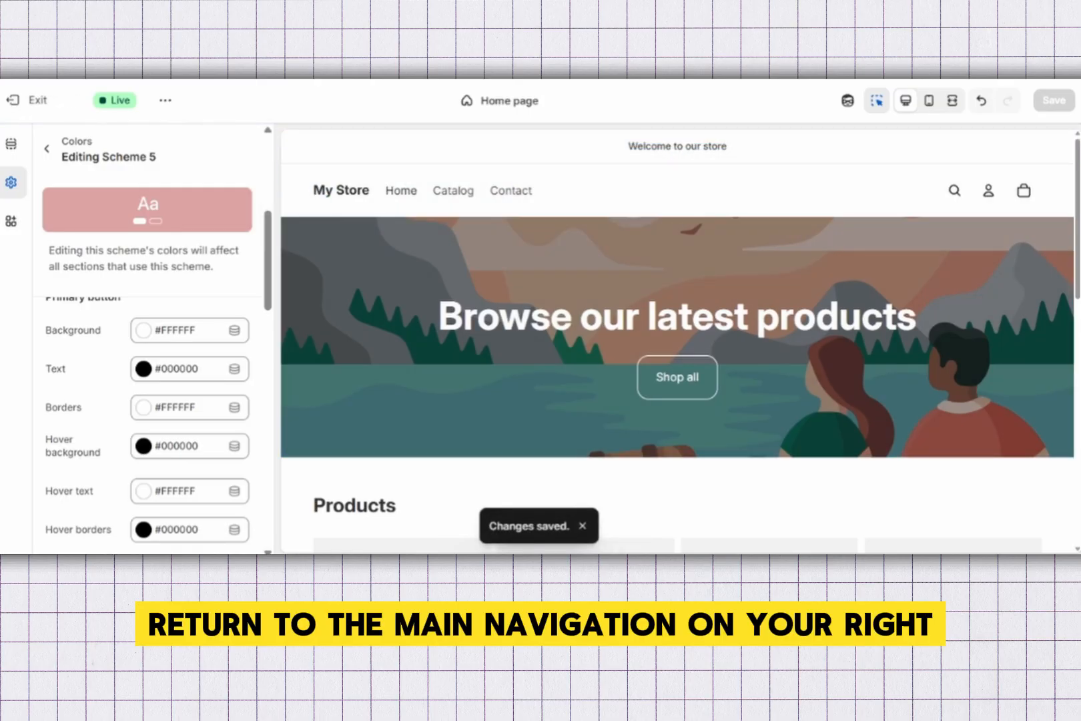
Set the home page Header section's default color scheme to Scheme 5 and save the theme.
left_click(46, 149)
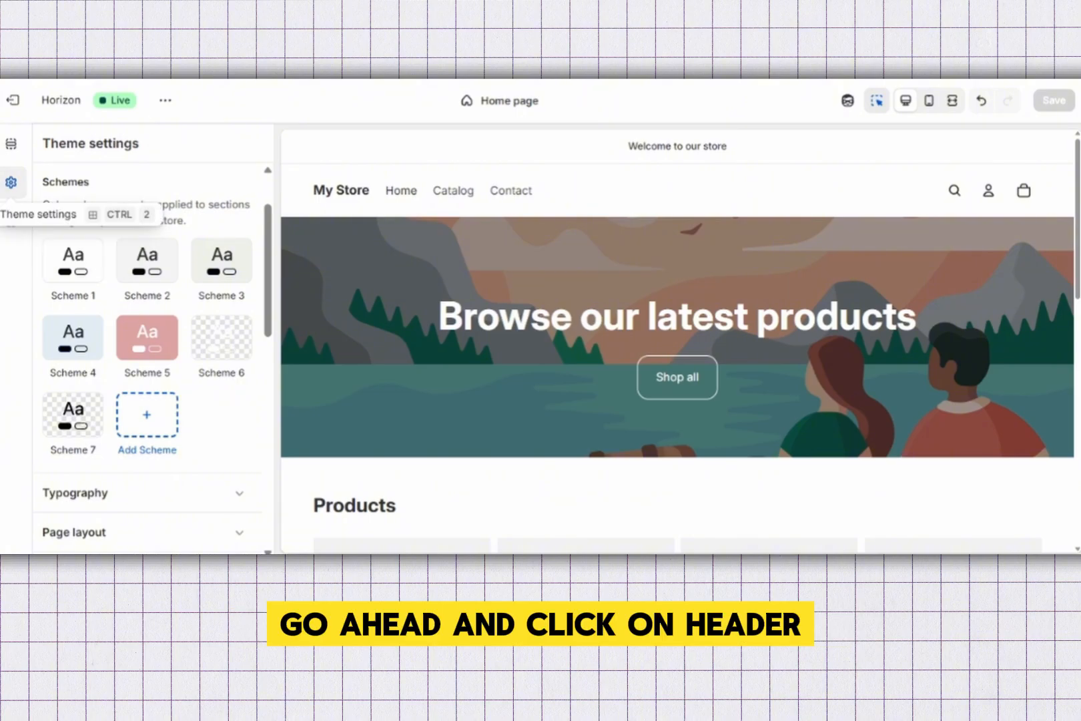
left_click(11, 144)
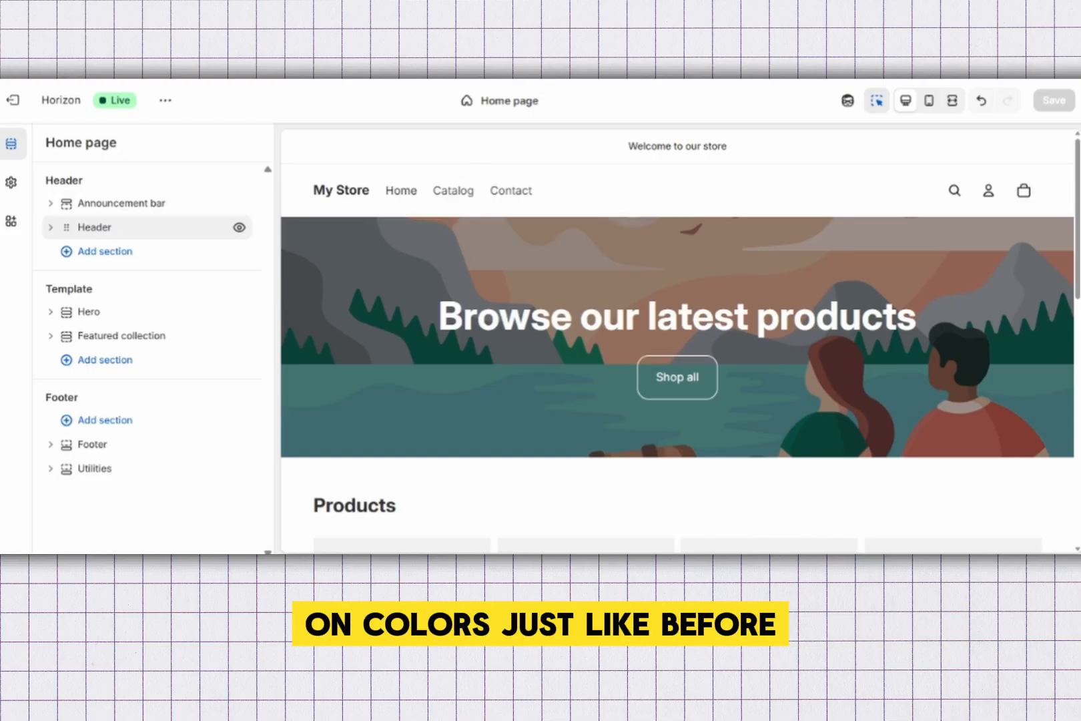
left_click(94, 227)
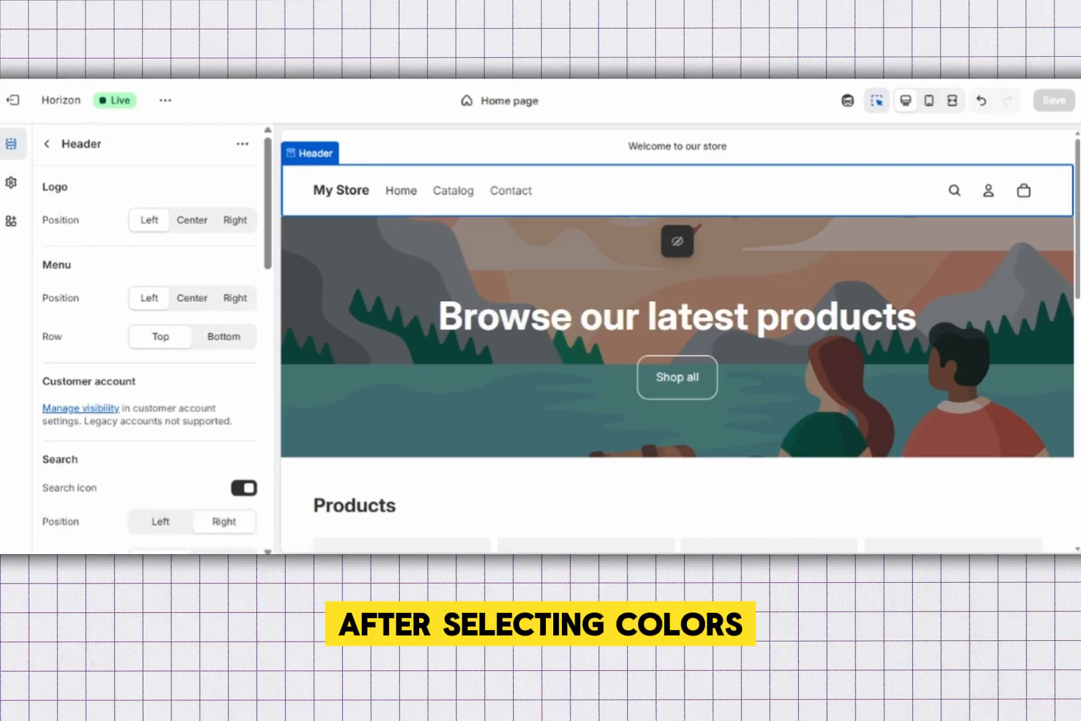
scroll(147, 340, "down", 5)
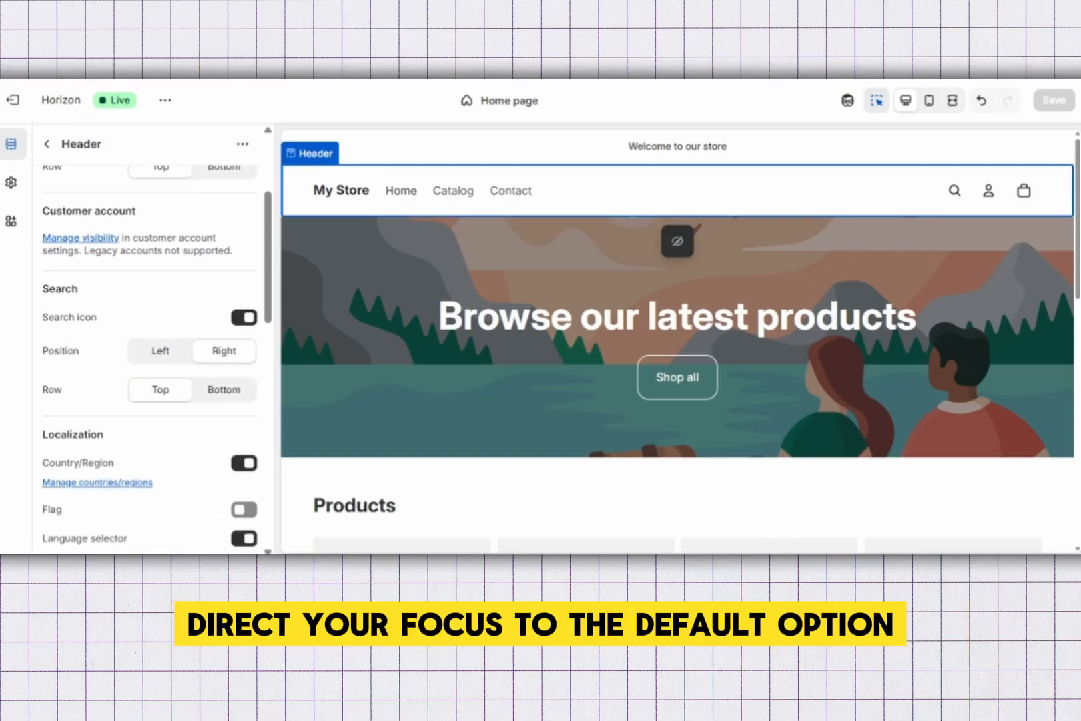
scroll(147, 341, "down", 3)
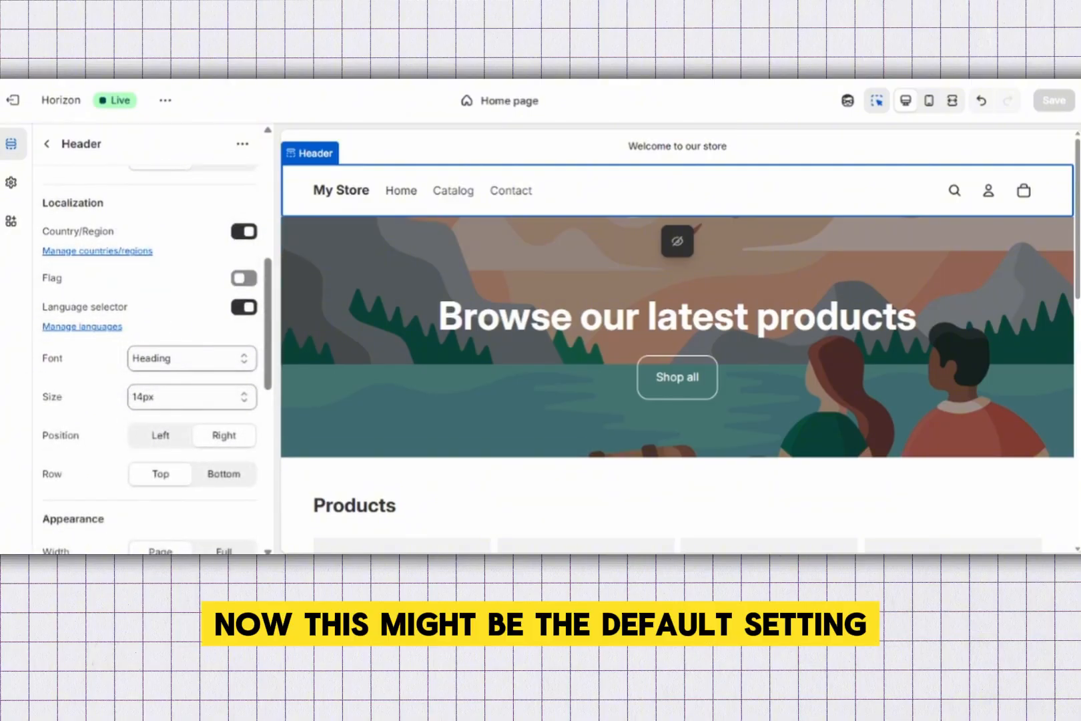
scroll(147, 340, "down", 1)
scroll(147, 341, "down", 3)
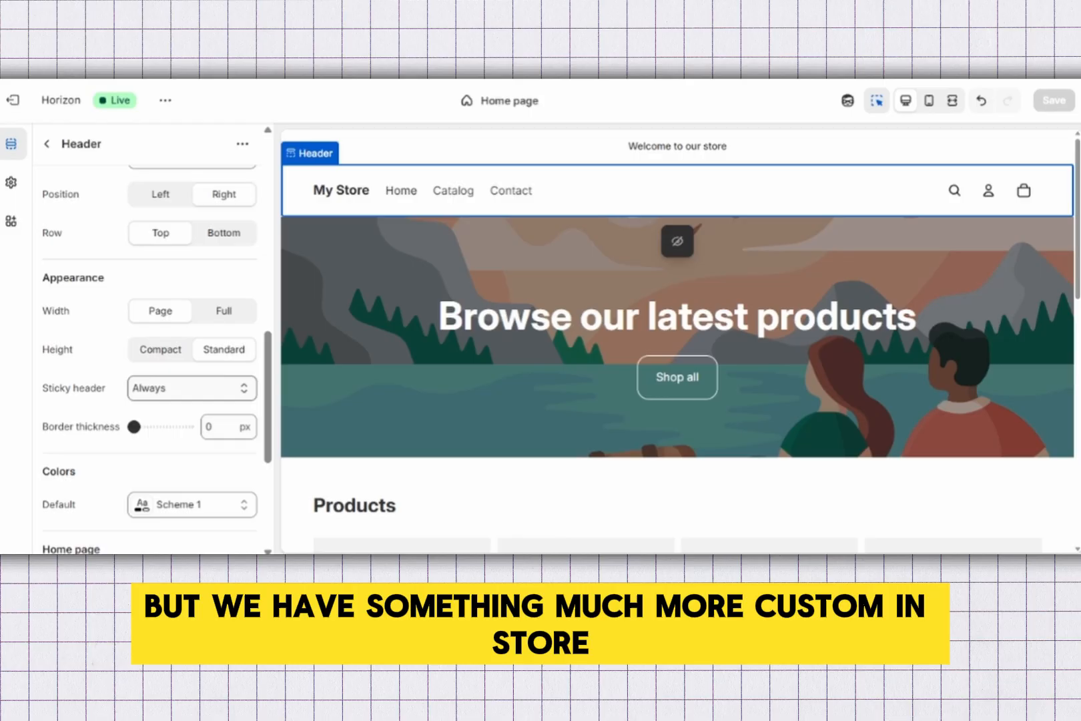
scroll(147, 340, "down", 2)
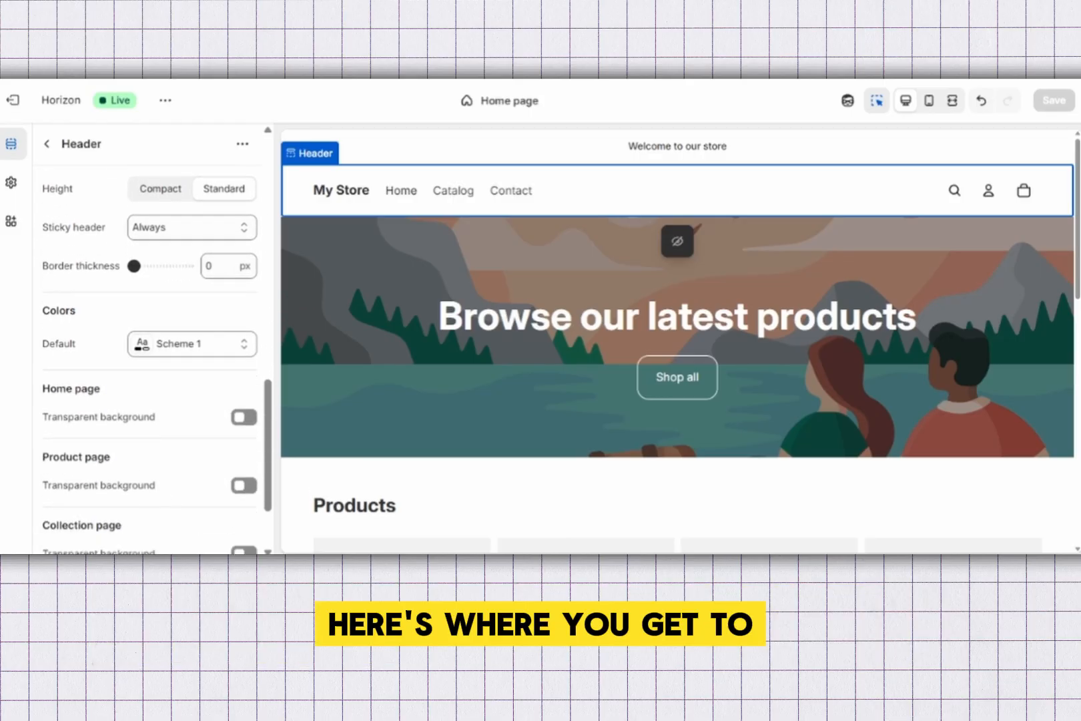
scroll(147, 340, "down", 1)
left_click(193, 263)
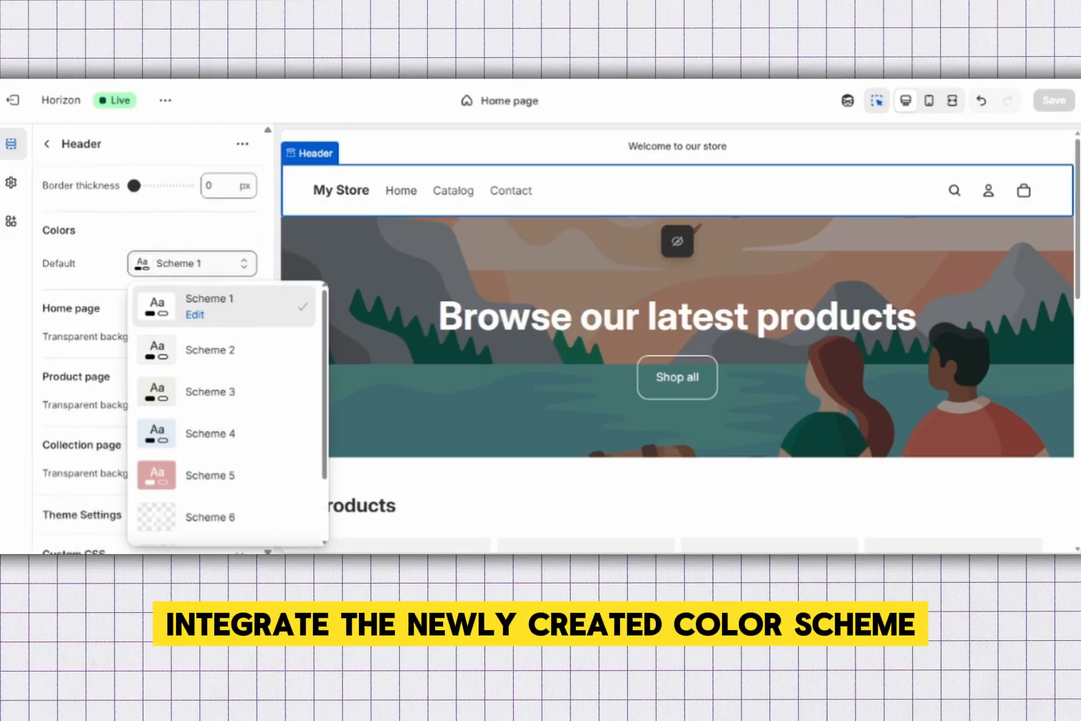
left_click(211, 475)
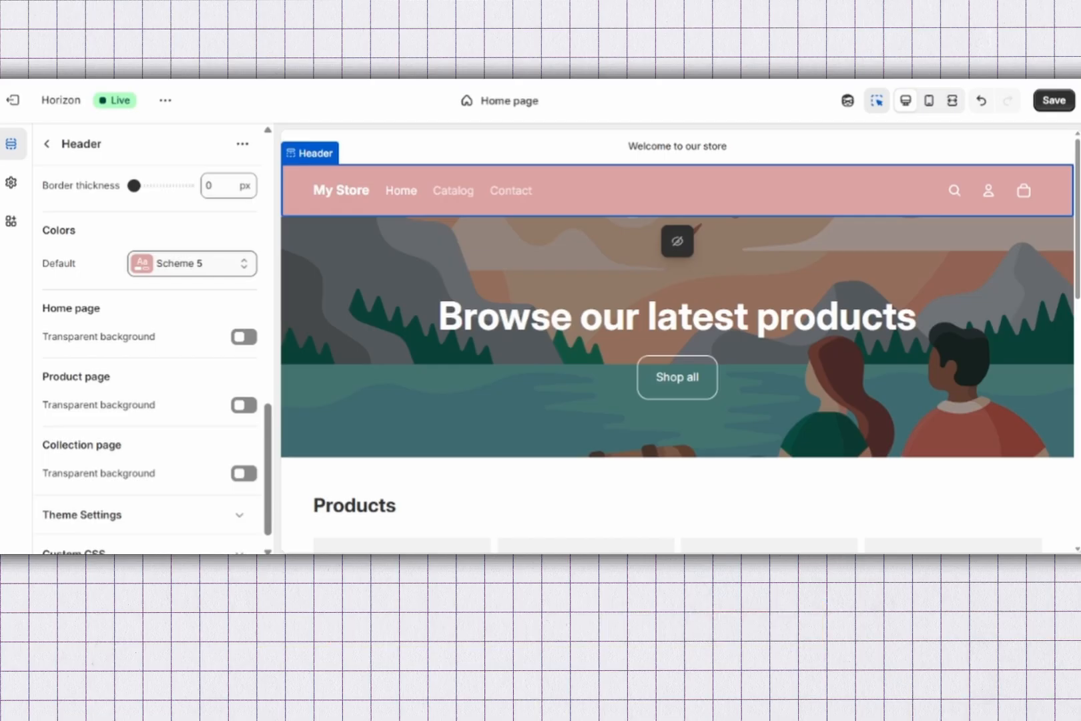
left_click(1054, 100)
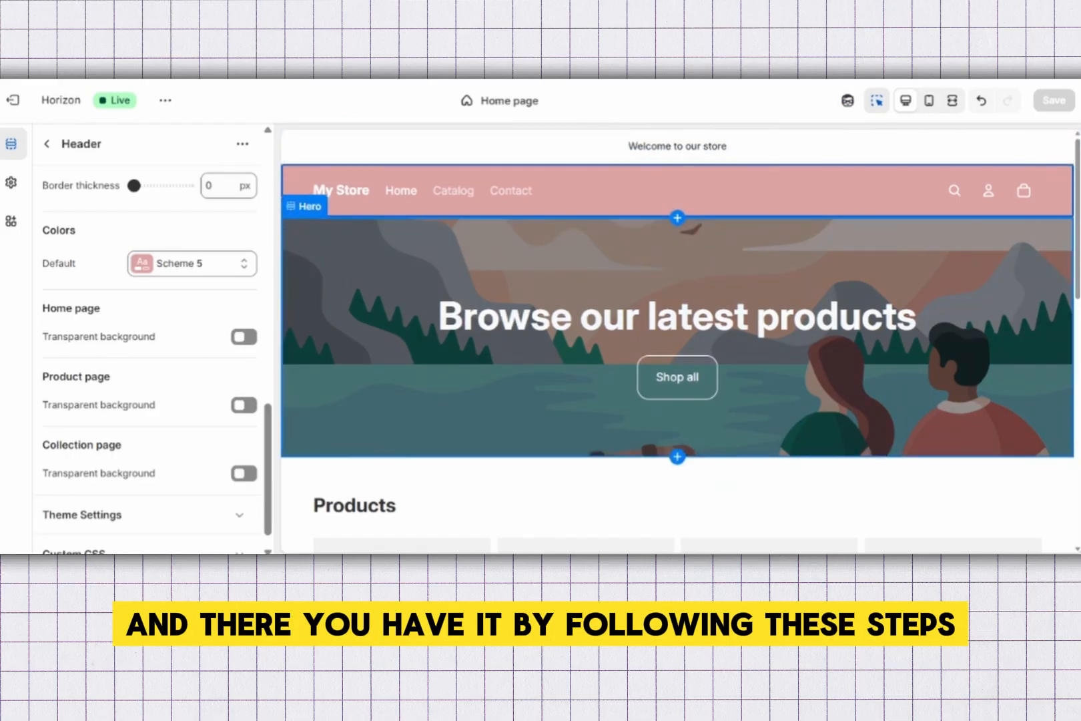
Look over the home page preview and exit the theme editor to the Themes page.
scroll(677, 340, "down", 4)
scroll(677, 340, "up", 4)
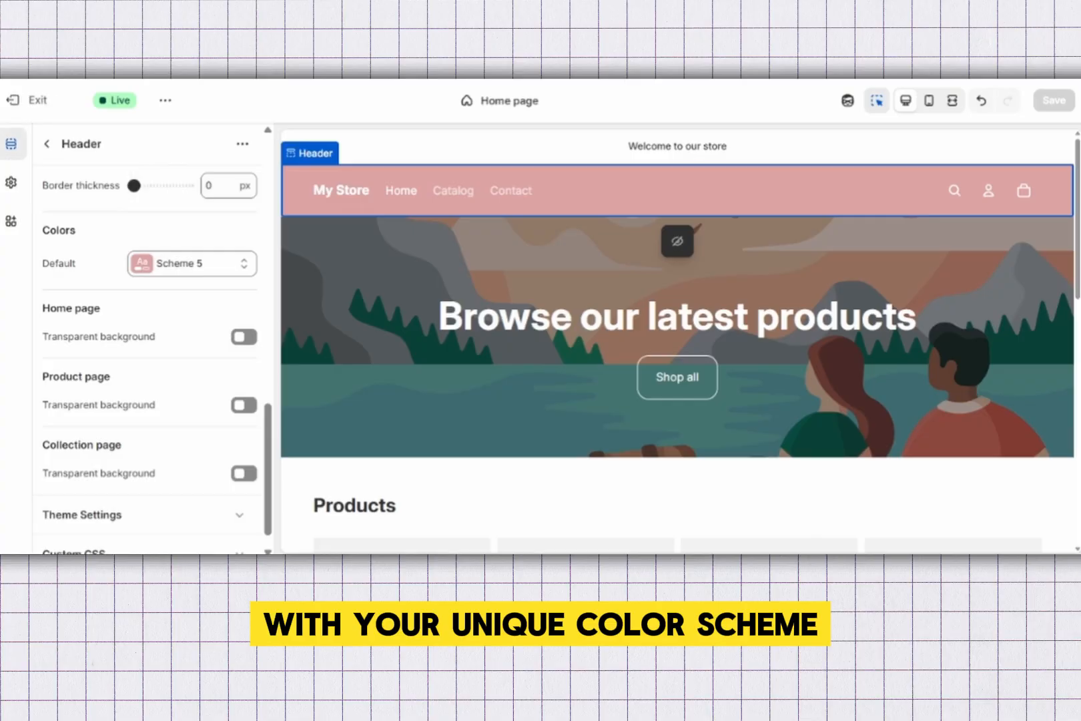
left_click(12, 100)
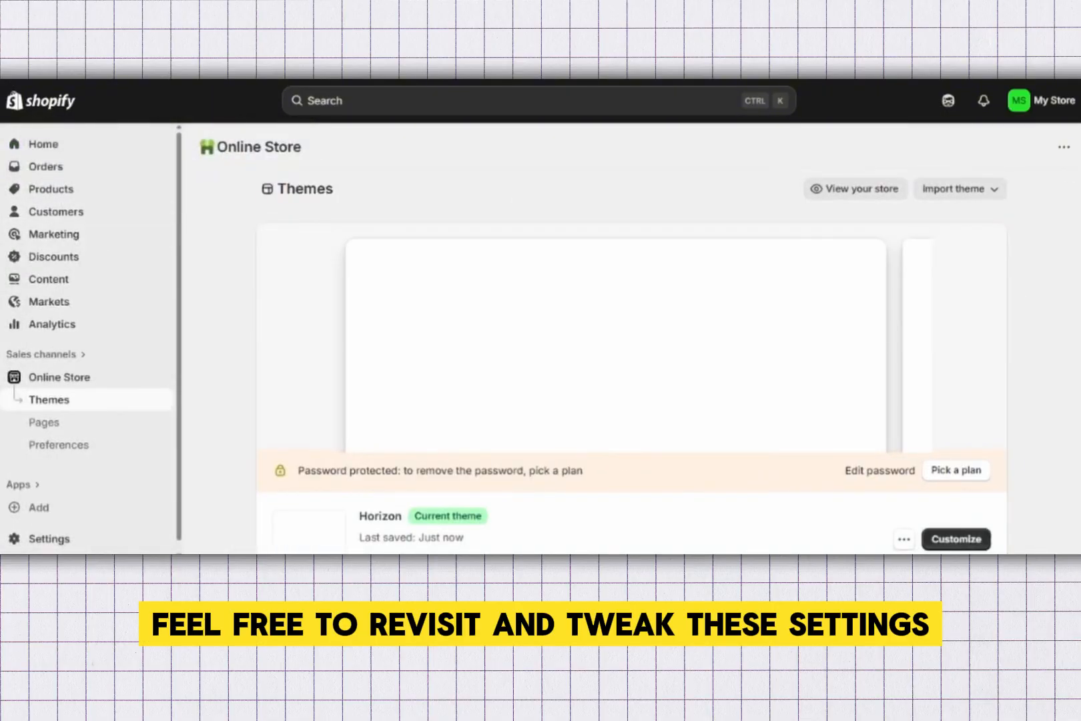